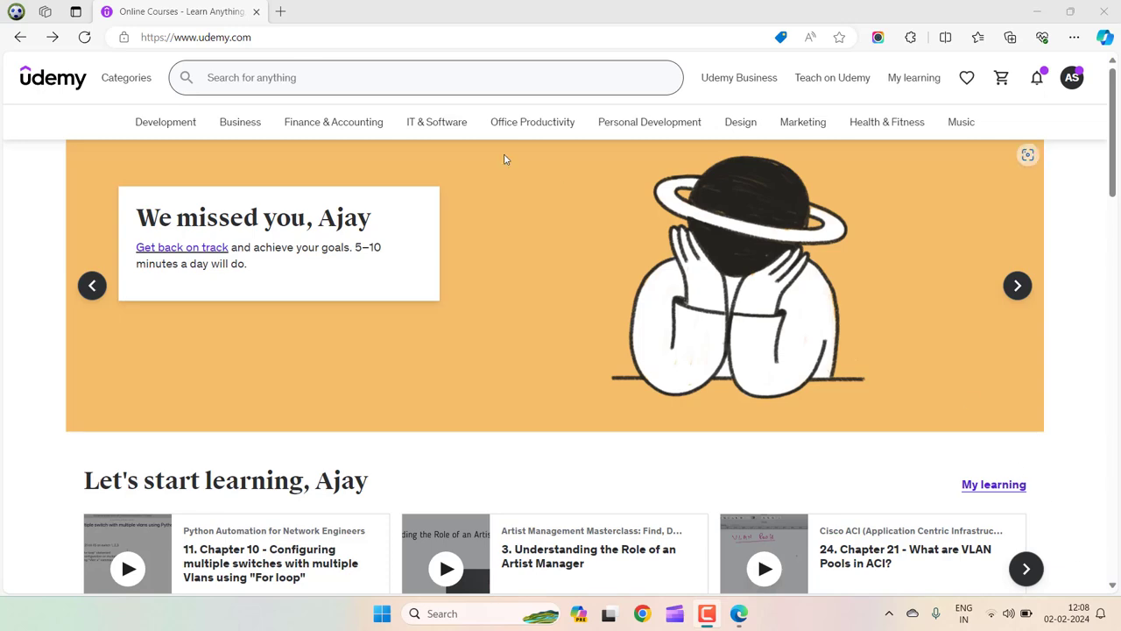
Open the Fixing Tiny Tedious Things YouTube channel in a new tab via the 'fix' suggestion
click(280, 11)
text(fix)
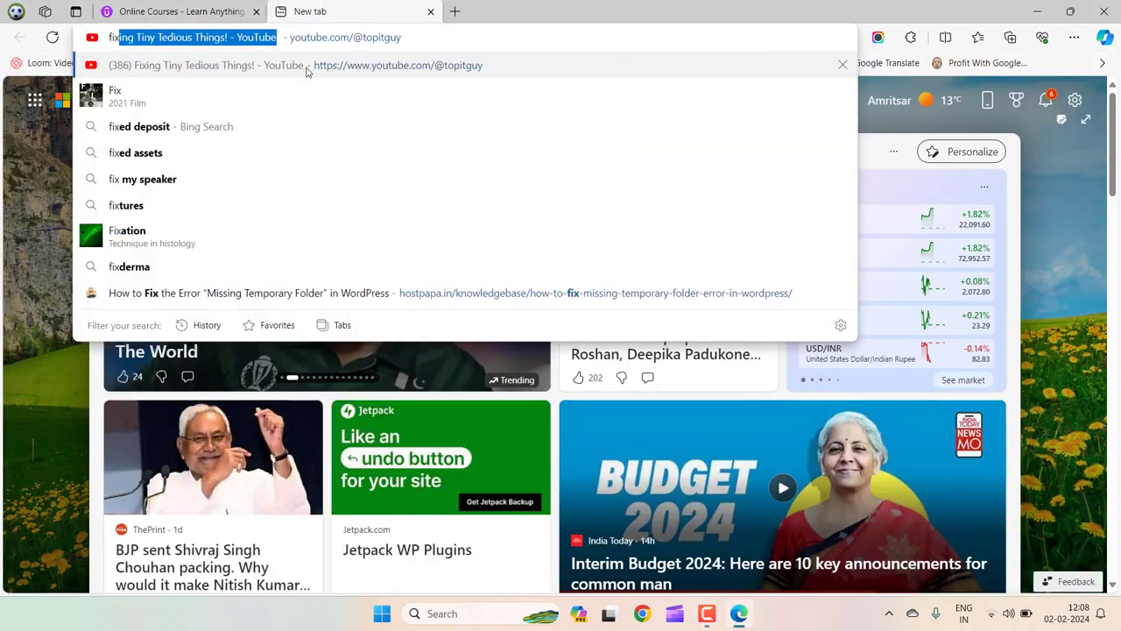
key(Return)
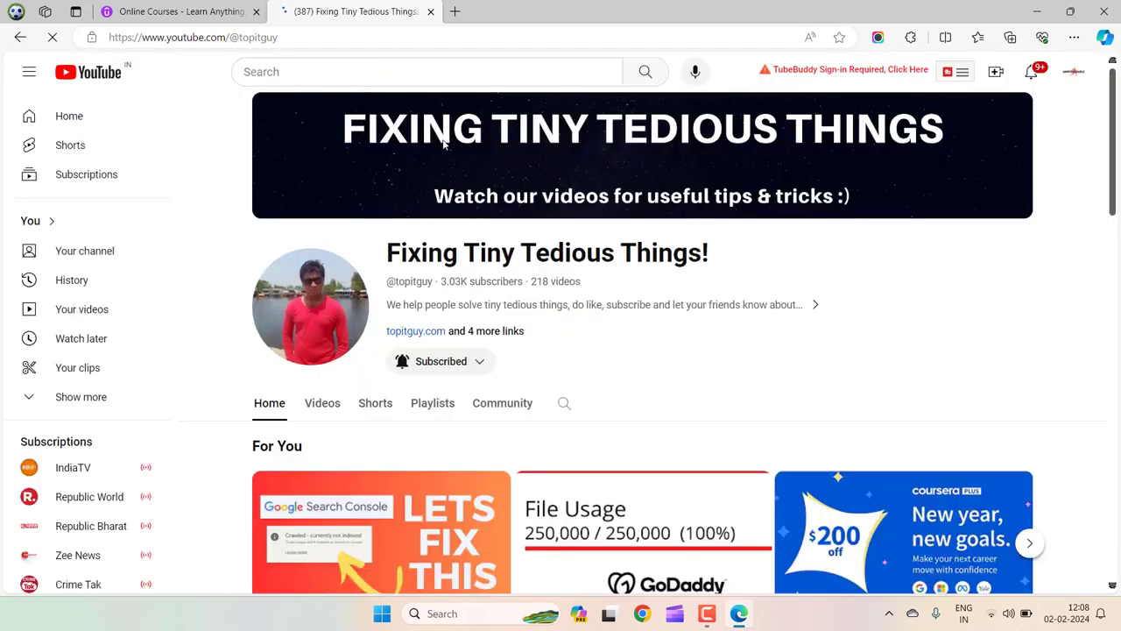
Return to the Udemy tab and open My learning to list the enrolled courses
click(239, 14)
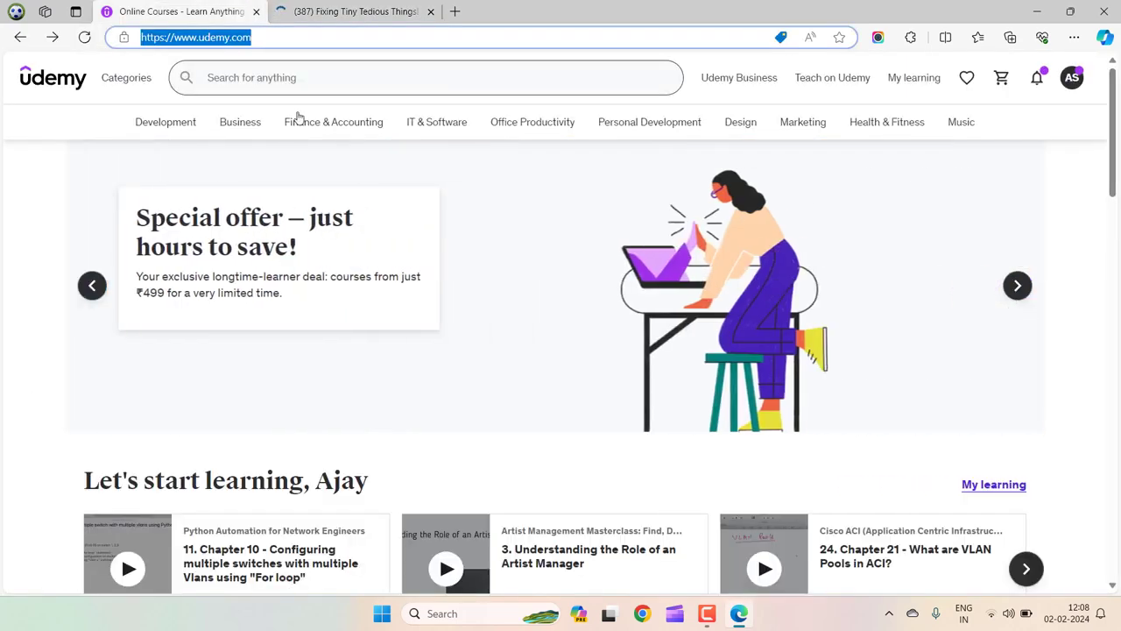
click(912, 91)
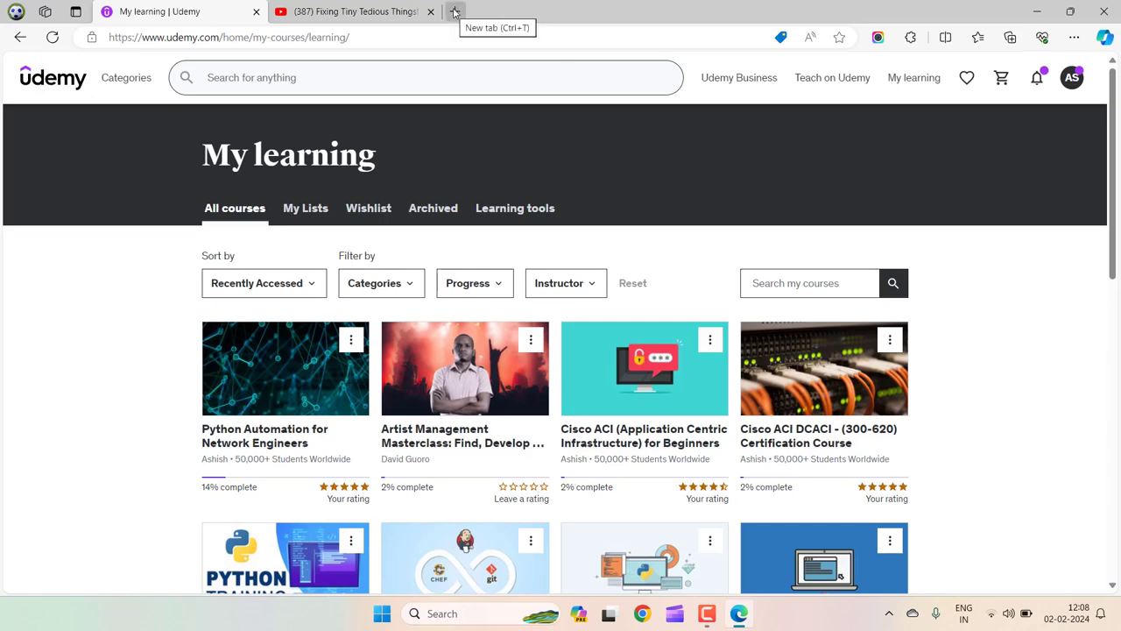
Search the Microsoft Edge Add-ons store for 'udemy course downloader'
click(455, 11)
click(605, 12)
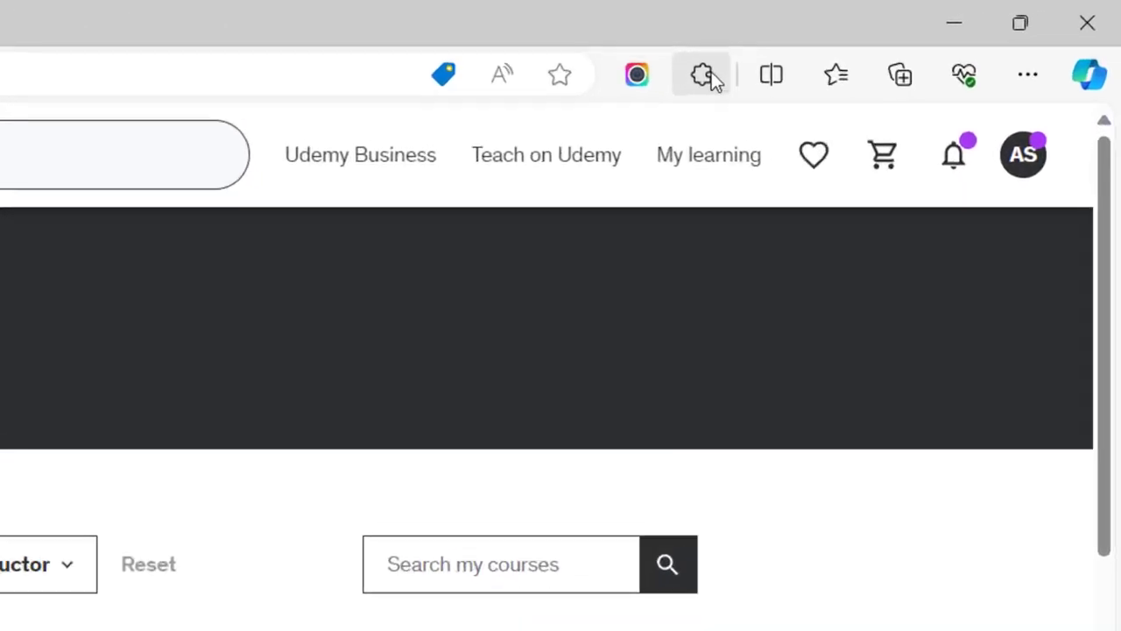
click(910, 37)
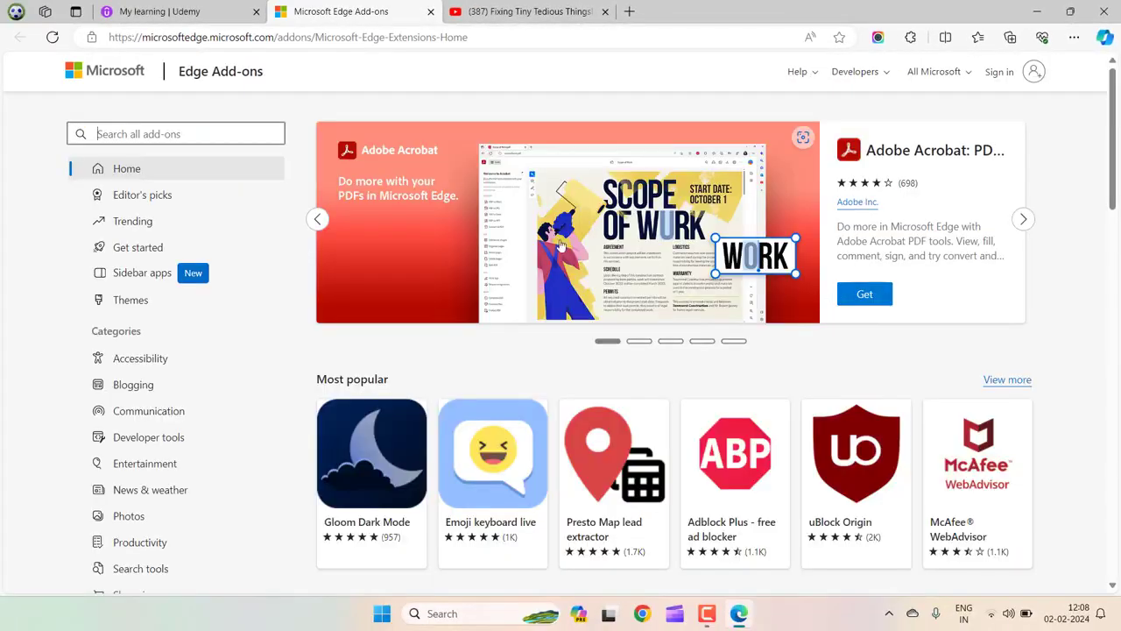
click(200, 134)
text(udemy course dow)
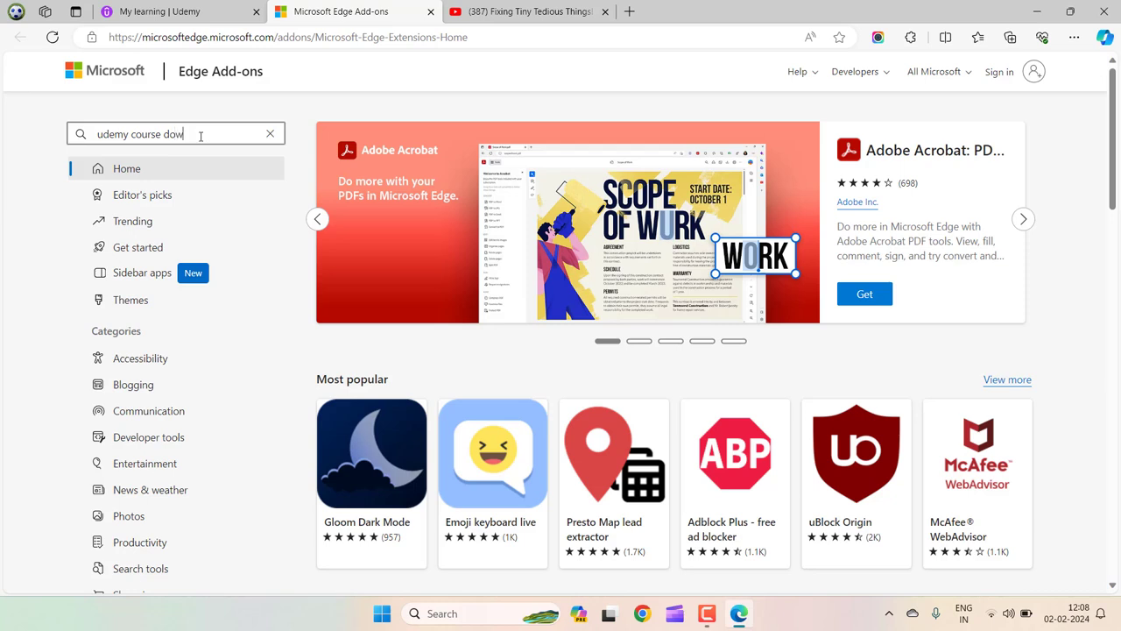
text(nloader)
key(Return)
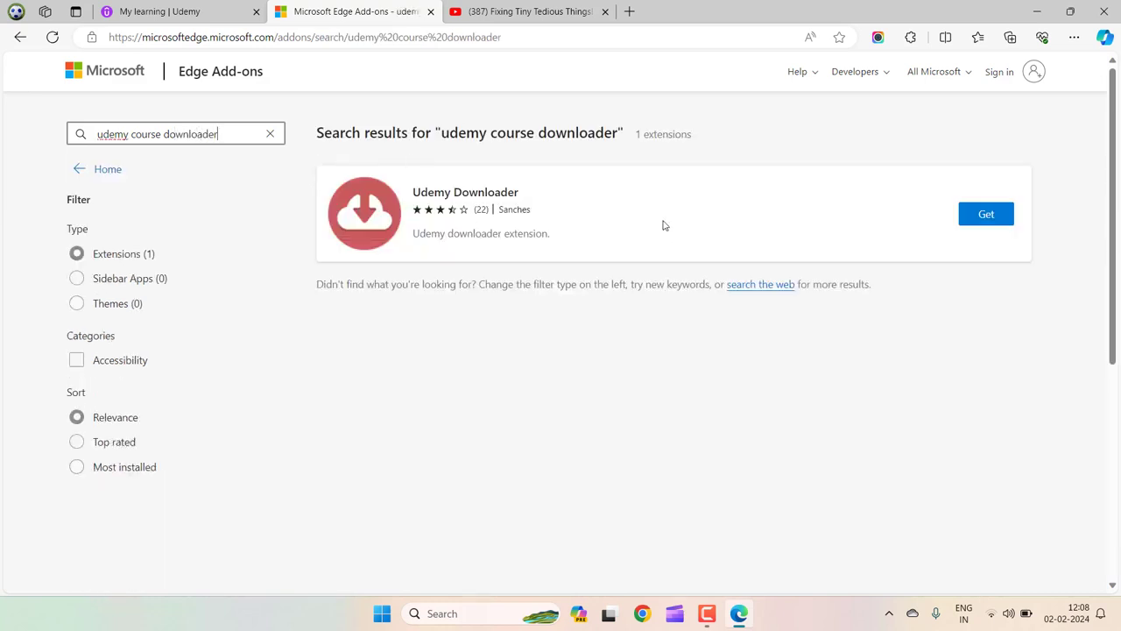
Add Udemy Downloader to Edge, pin it to the toolbar, and go back to My learning
click(991, 221)
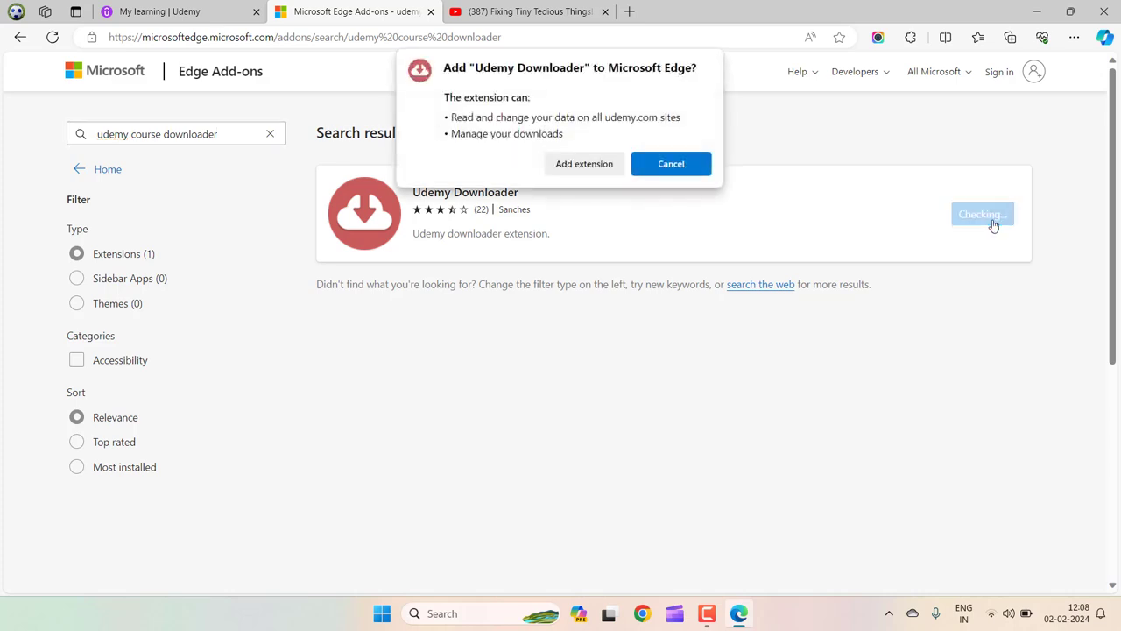
click(581, 172)
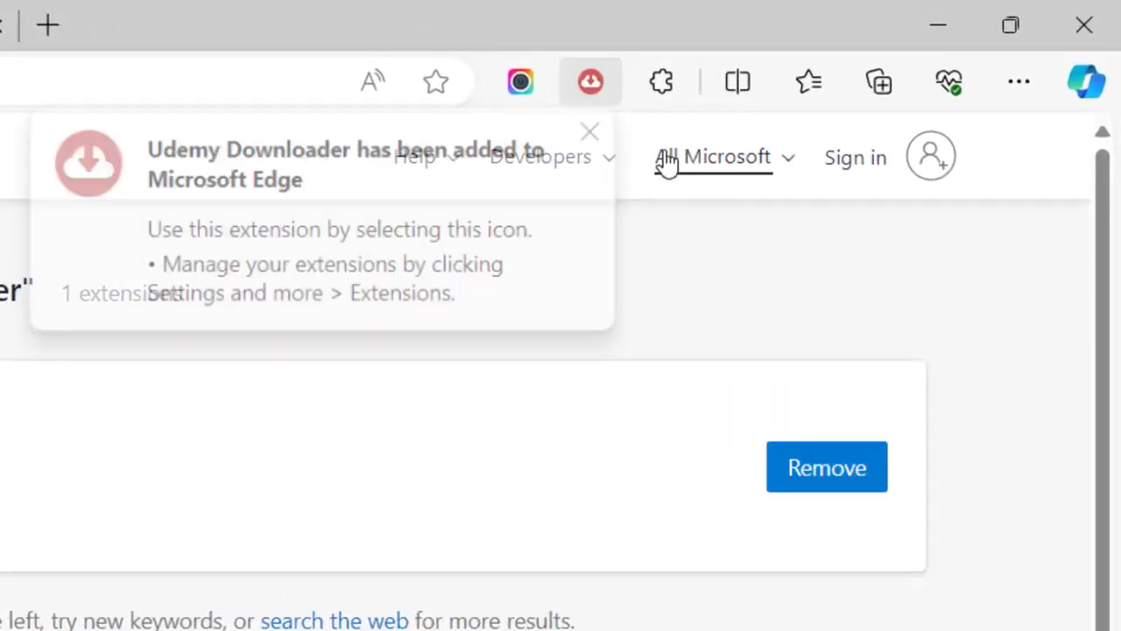
click(666, 92)
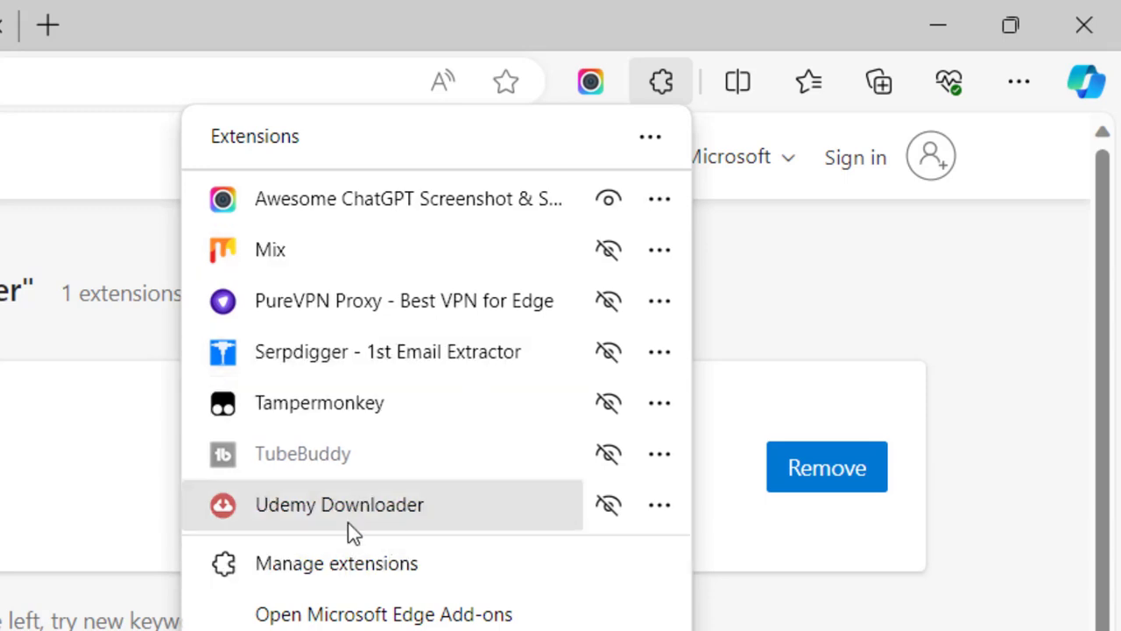
click(611, 507)
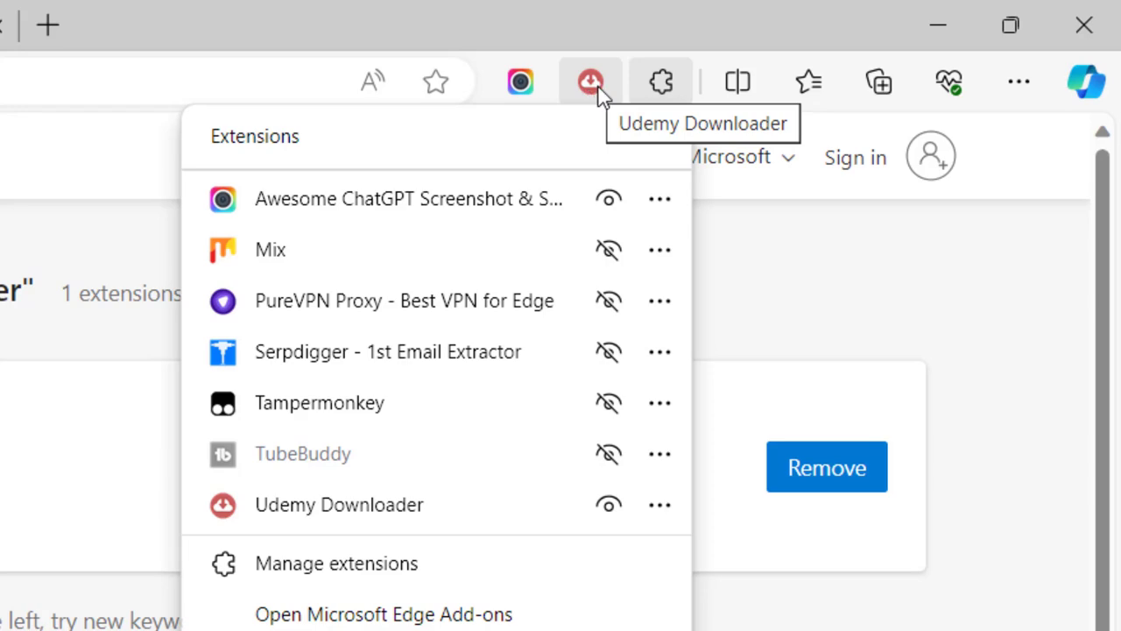
click(817, 274)
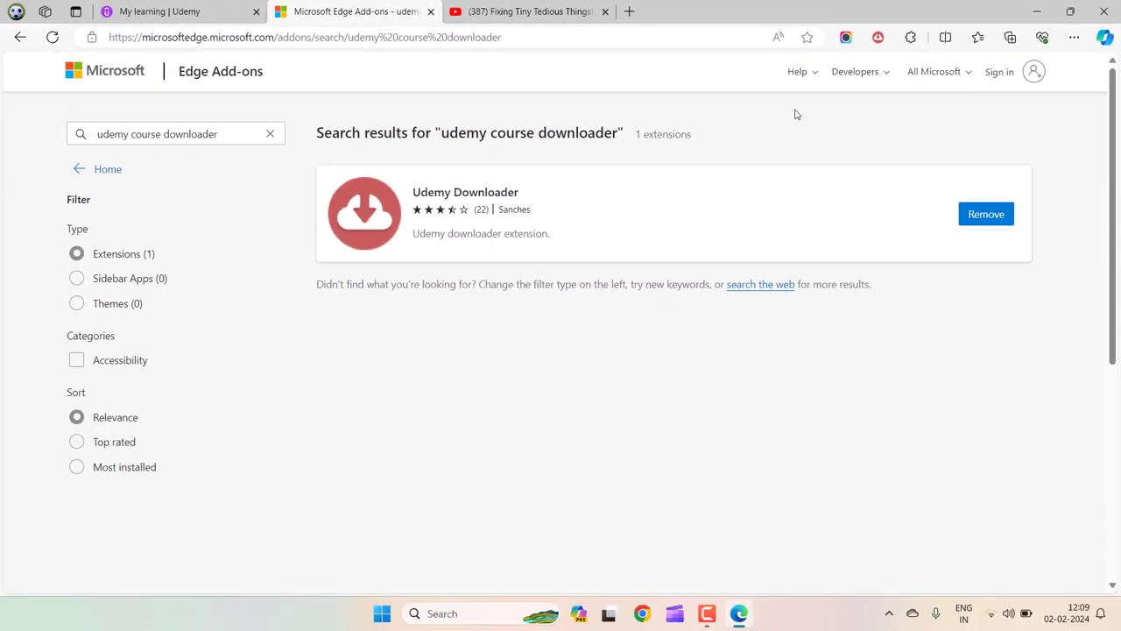
click(184, 8)
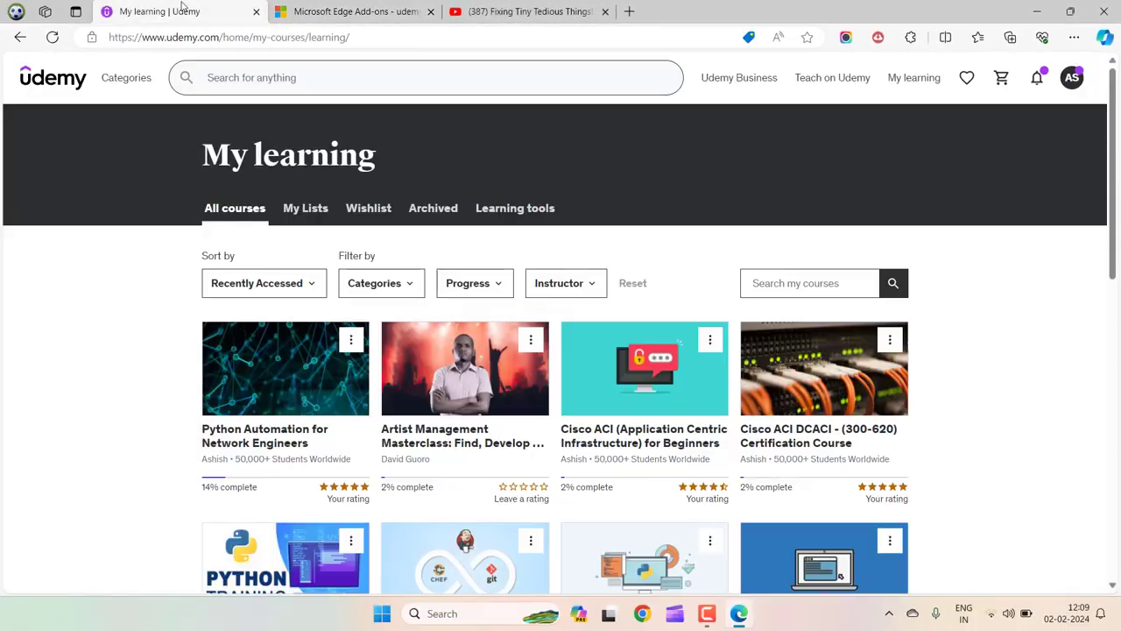
In Udemy Downloader, load My Courses and get the 41-video list for Artist Management Masterclass
click(878, 38)
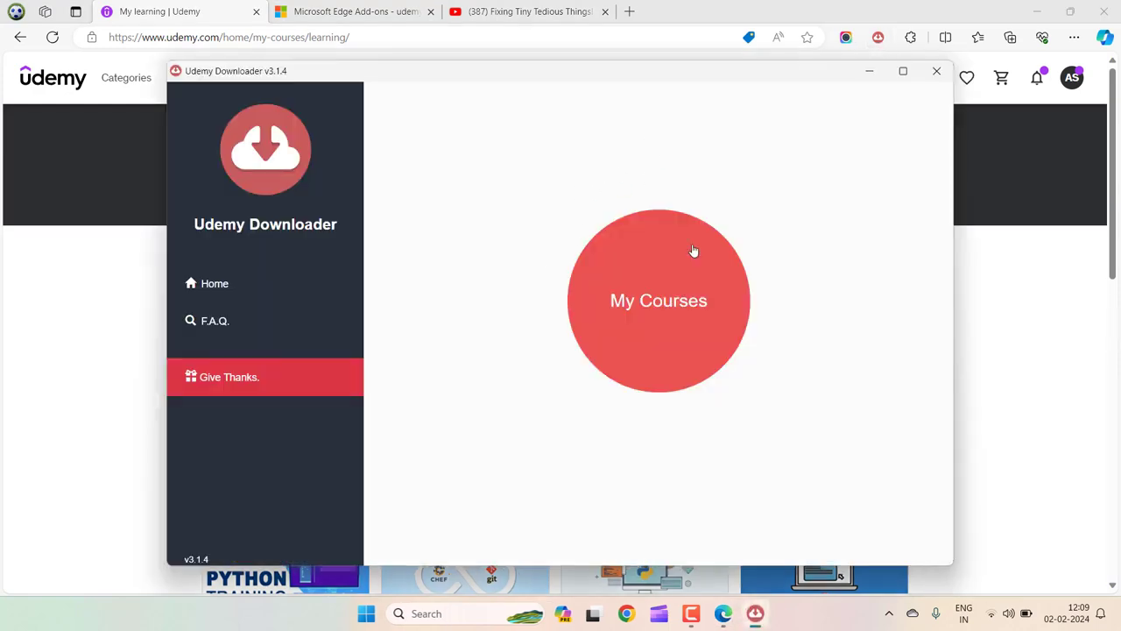
click(663, 297)
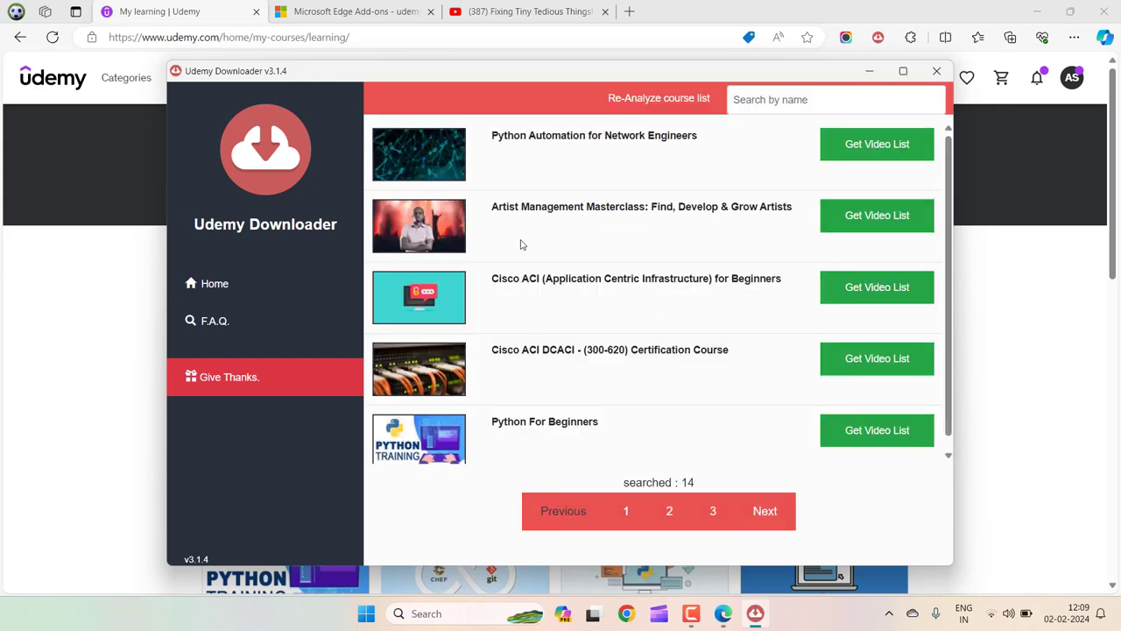
click(877, 216)
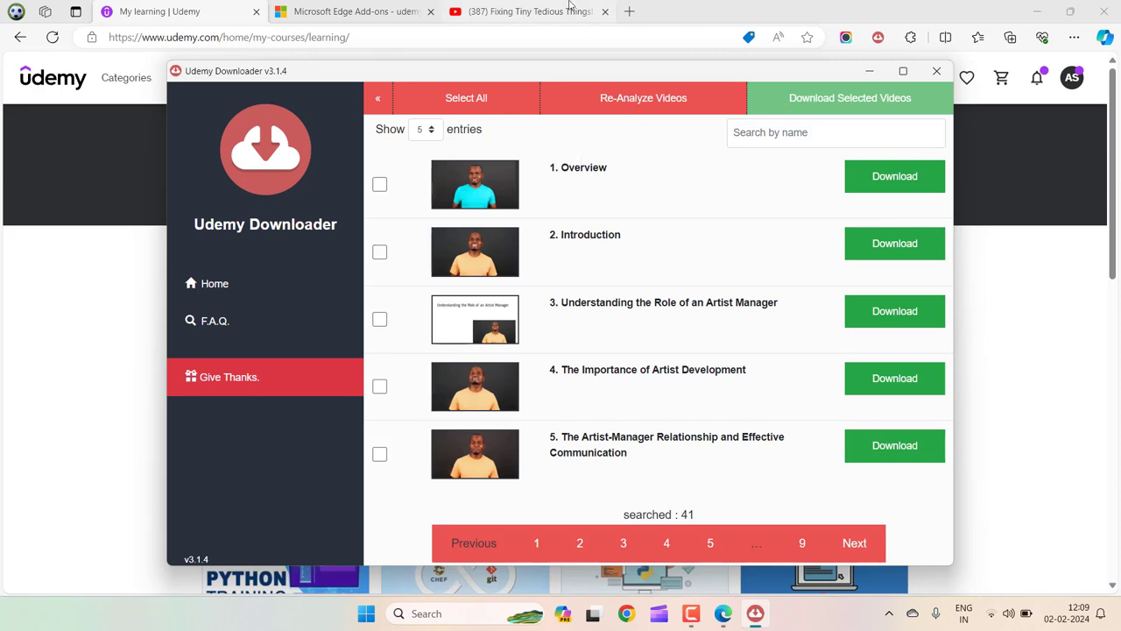
Open the Artist Management Masterclass course and confirm its Lectures count of 41
click(203, 12)
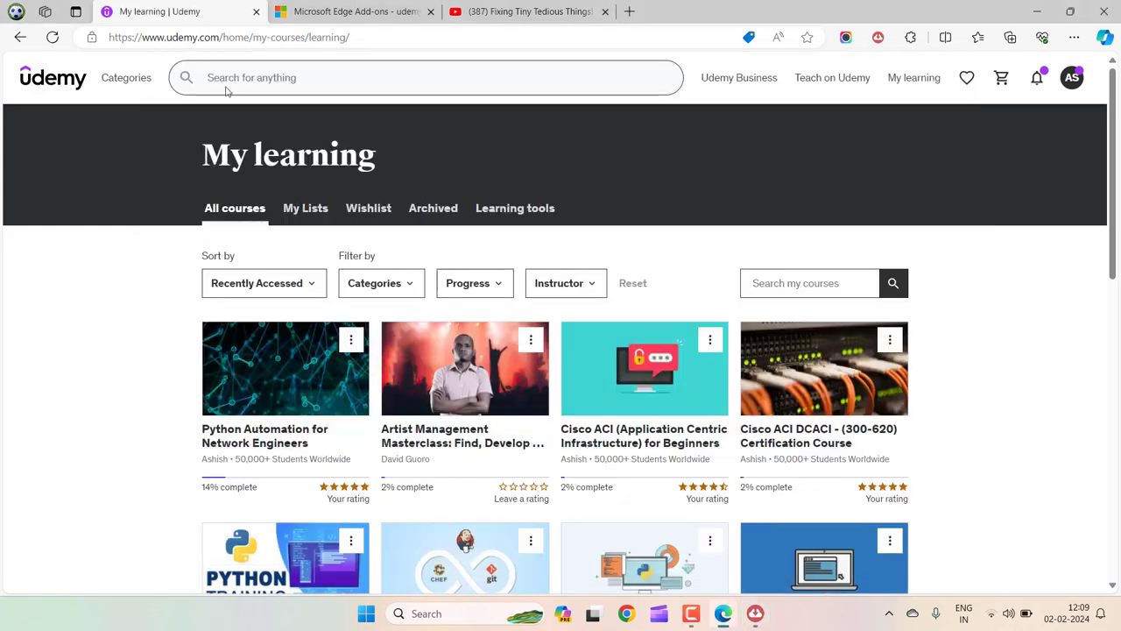
click(456, 449)
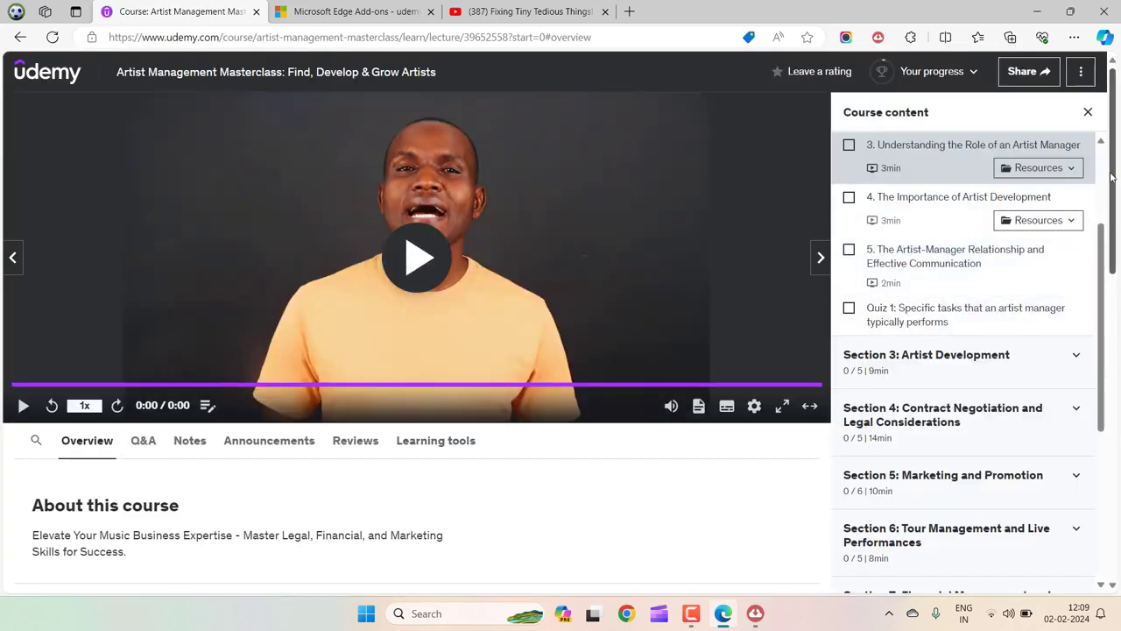
scroll(1112, 178, down, 3)
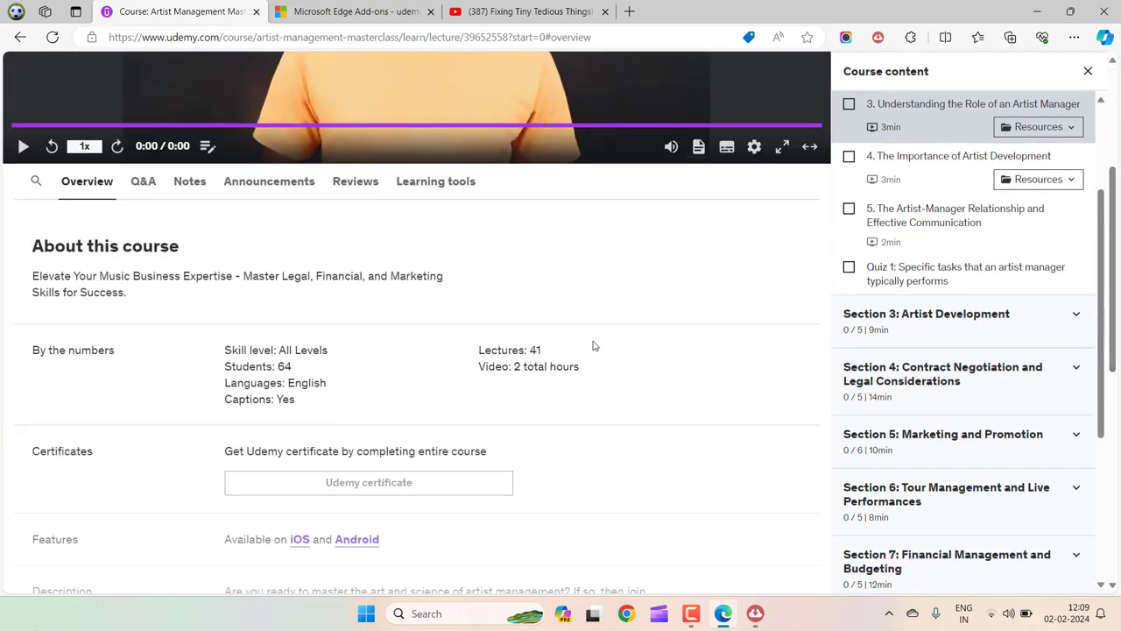
double_click(535, 351)
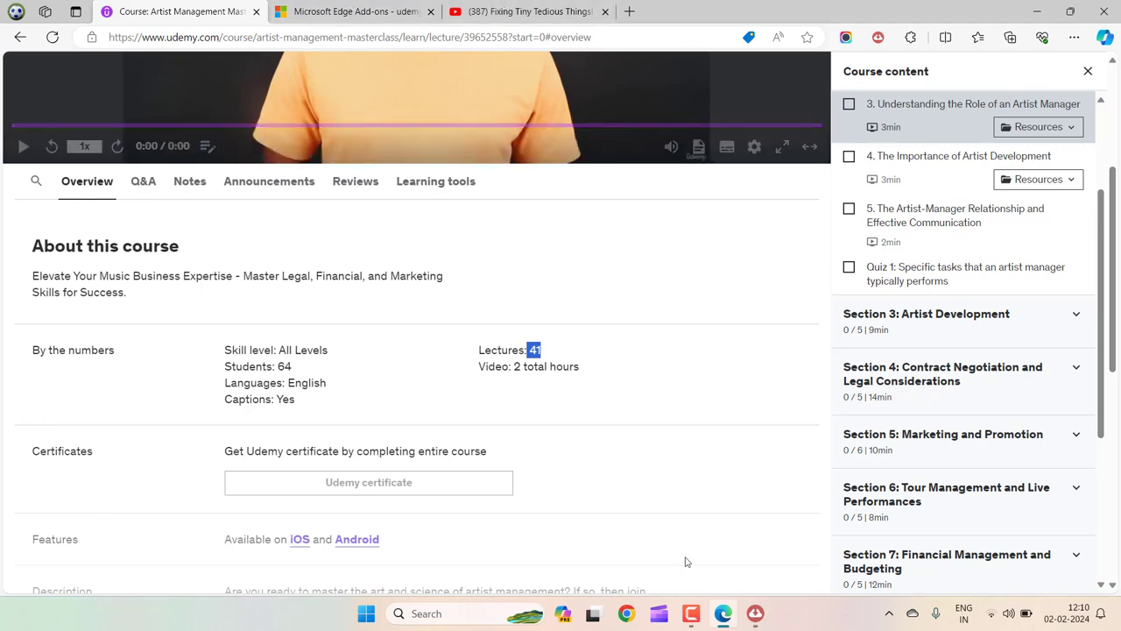
Bring Udemy Downloader forward, select all 41 lectures, then deselect them all
mouse_move(721, 615)
click(755, 613)
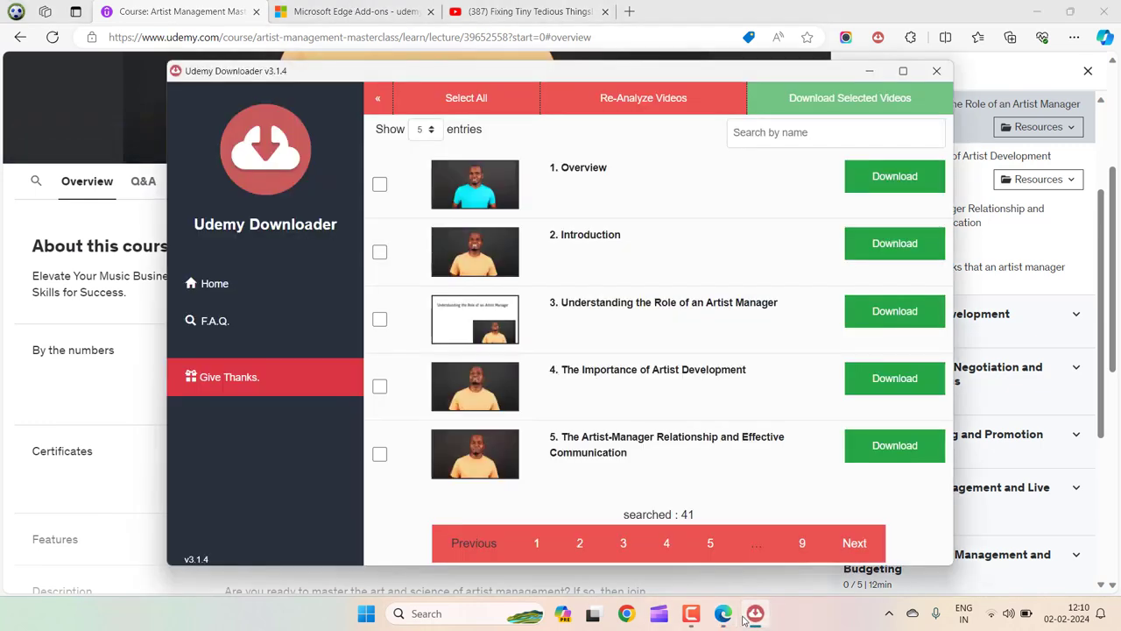
click(462, 107)
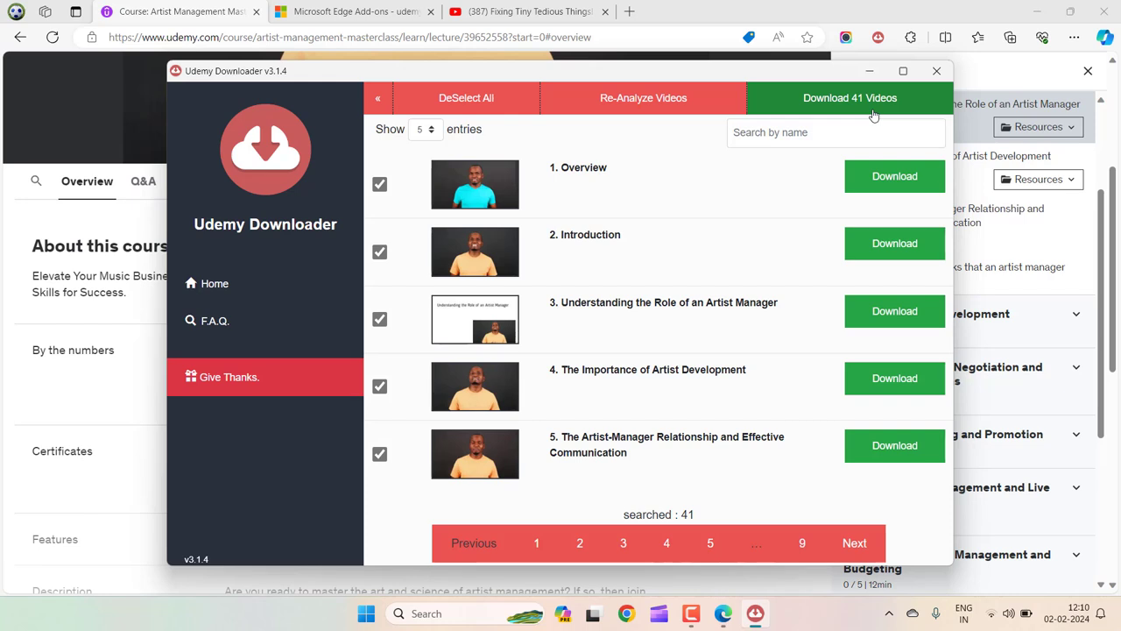
click(471, 100)
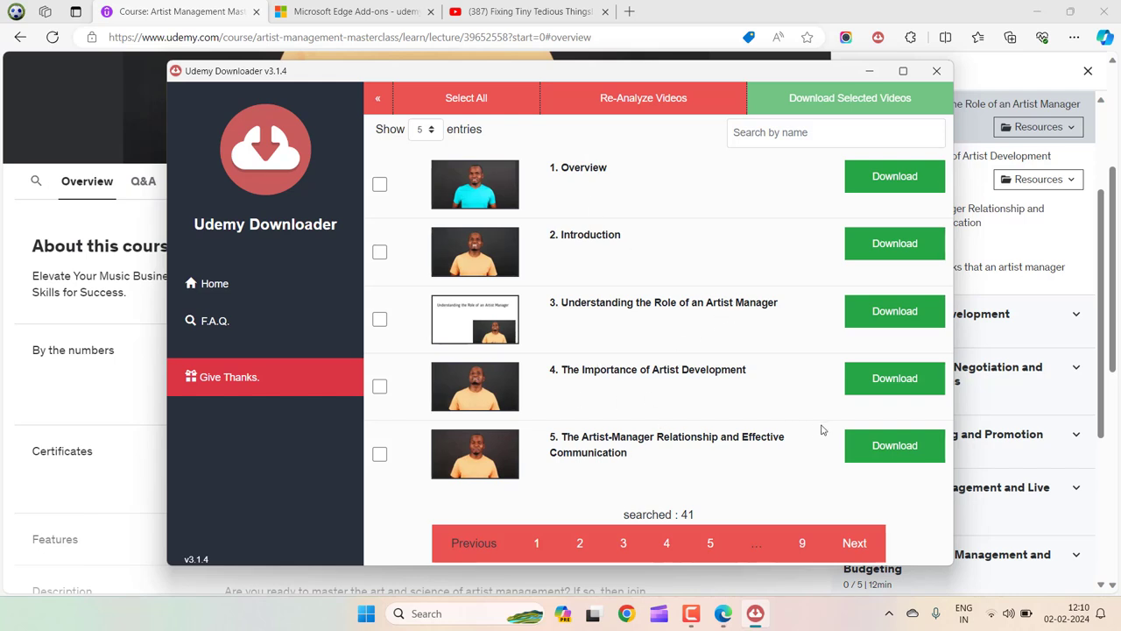
Tick and download lecture 5 as MP4, then check it in Edge's Downloads list
click(379, 453)
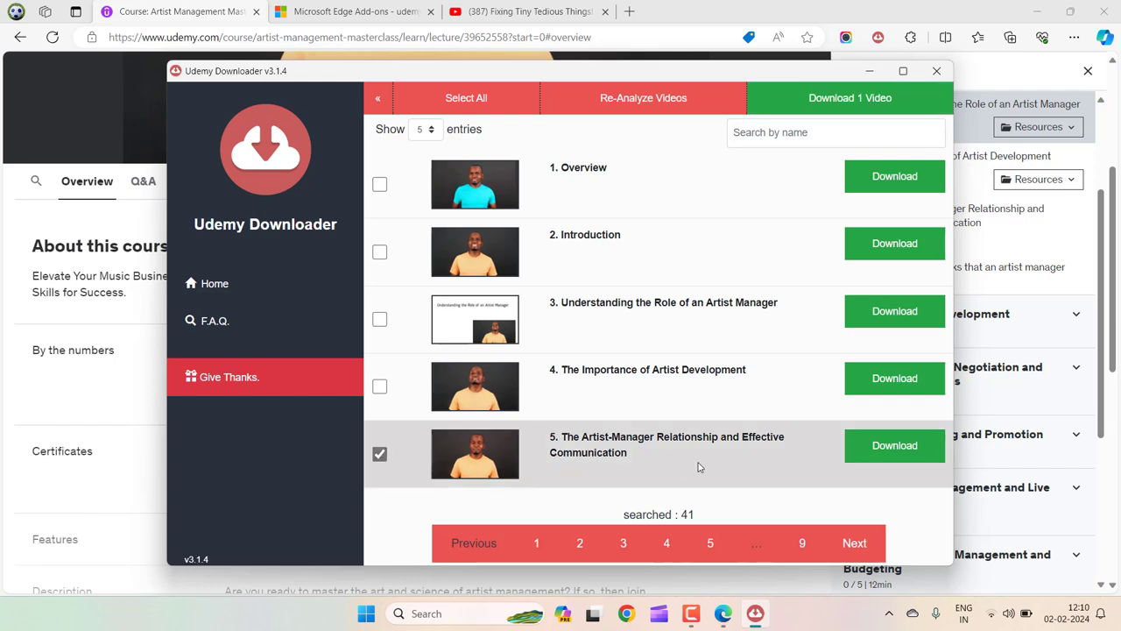
click(888, 449)
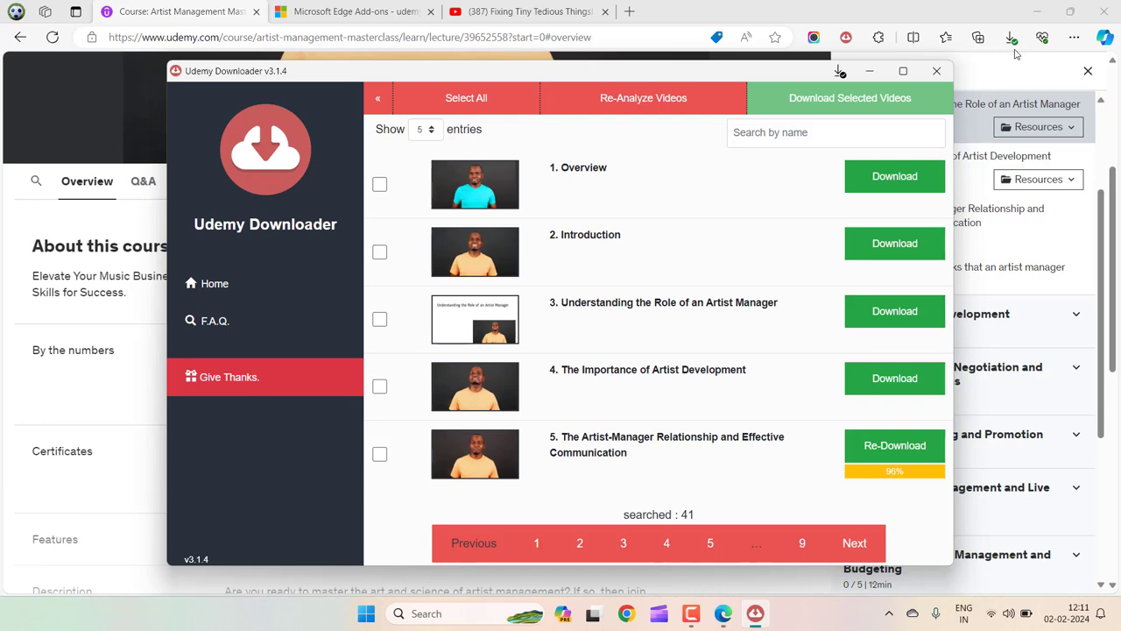
click(1012, 39)
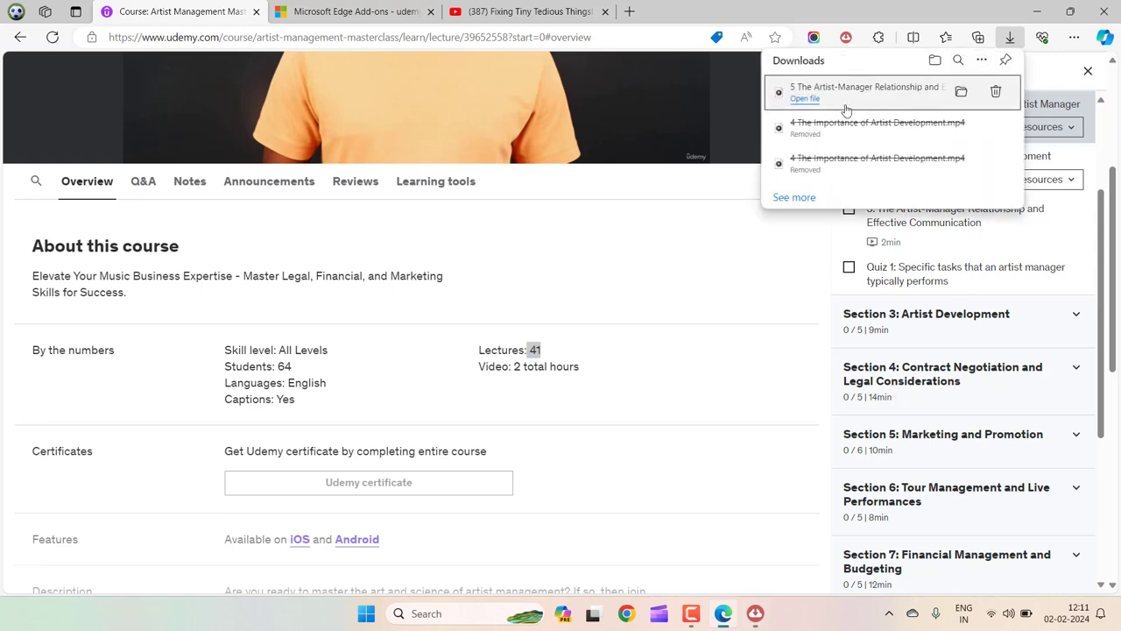
Reveal the downloaded MP4 in File Explorer and go up to the Downloads folder
click(961, 92)
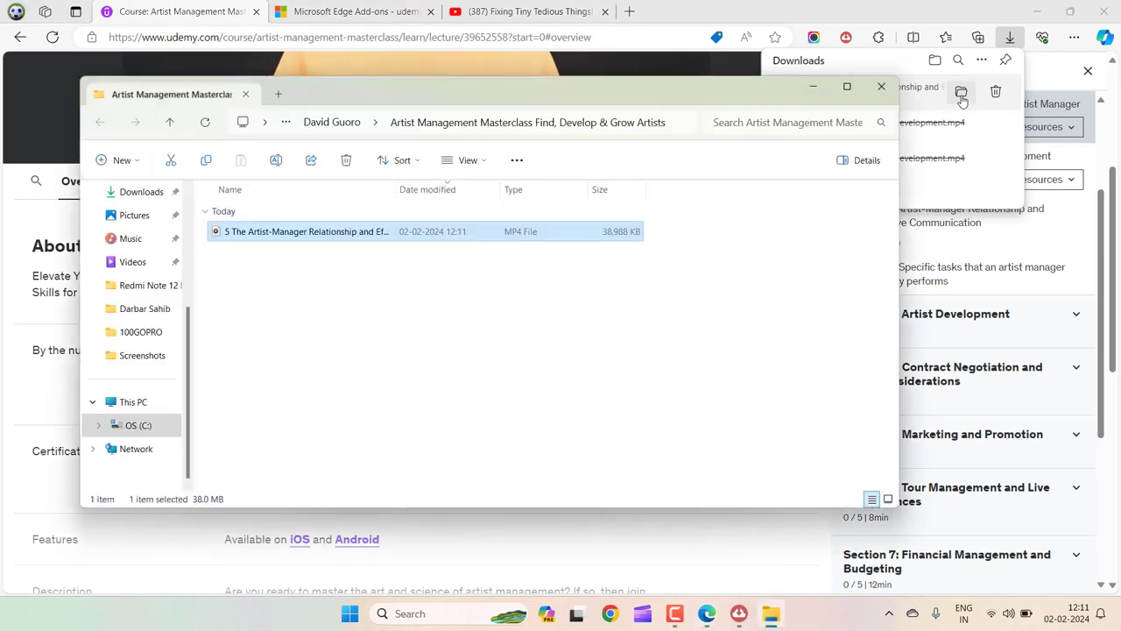
click(442, 291)
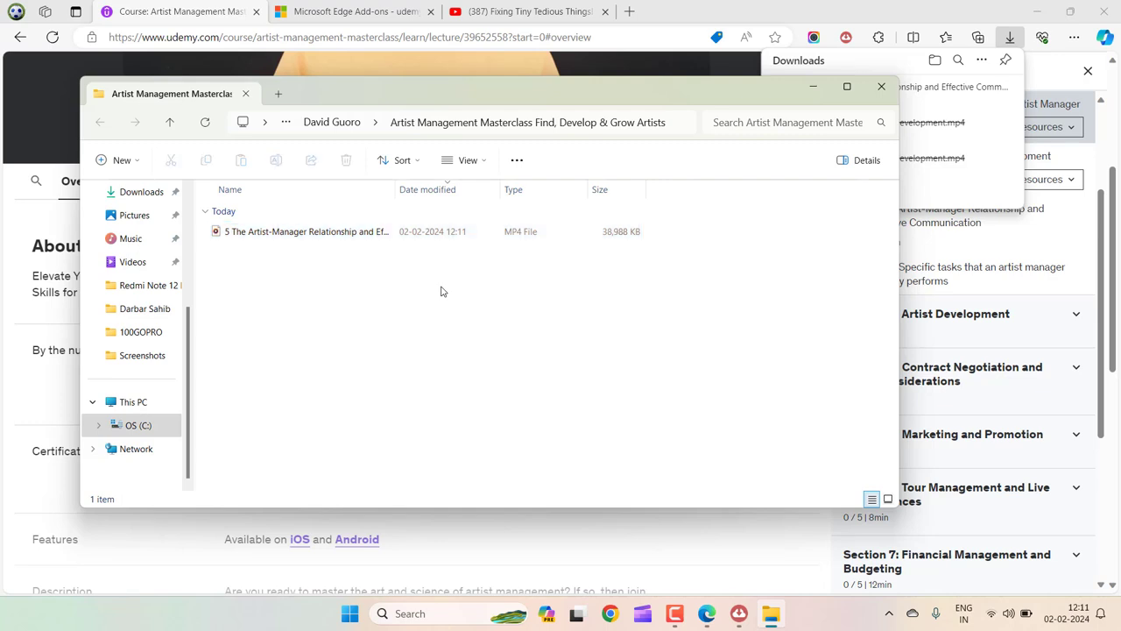
click(342, 124)
click(388, 124)
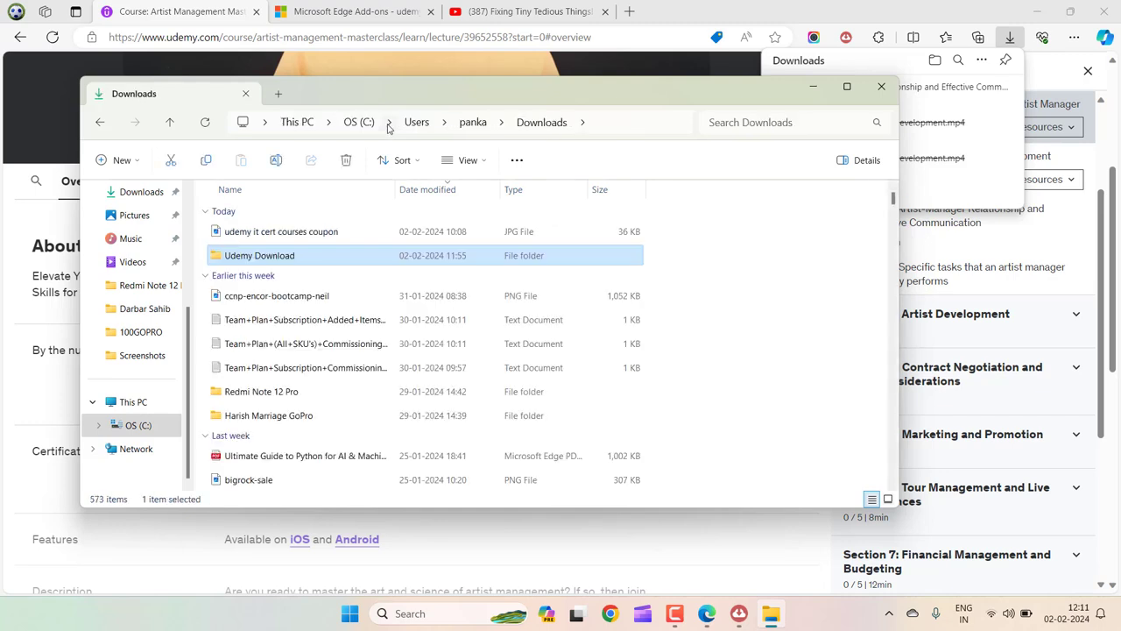
Browse Udemy Download into the course folder to confirm the 38,988 KB lecture 5 MP4
double_click(223, 261)
click(220, 238)
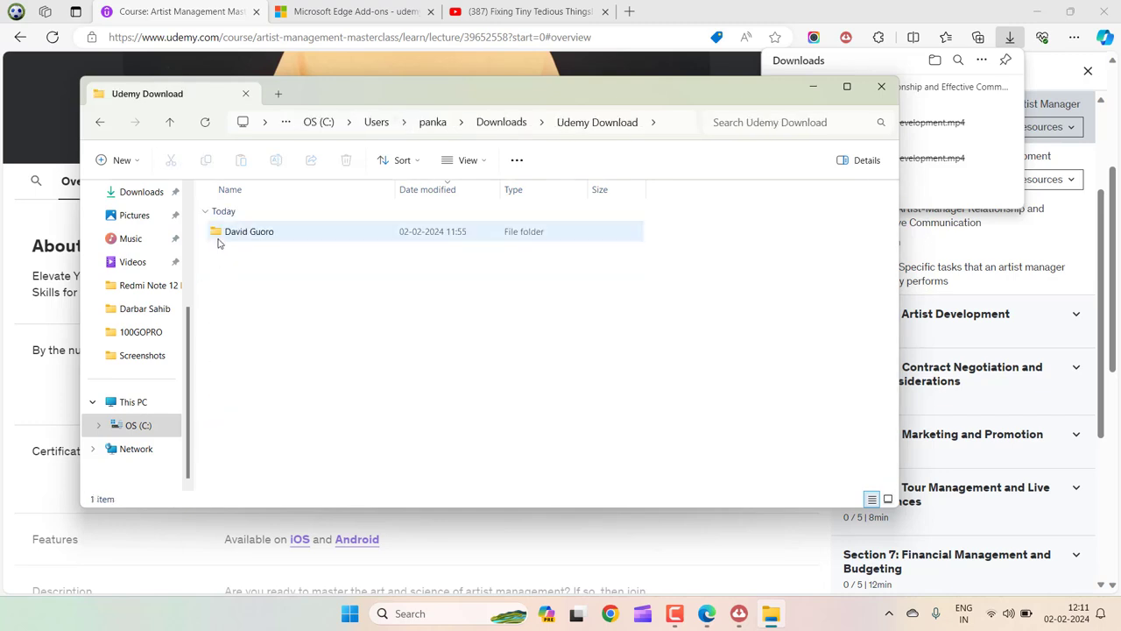
key(Delete)
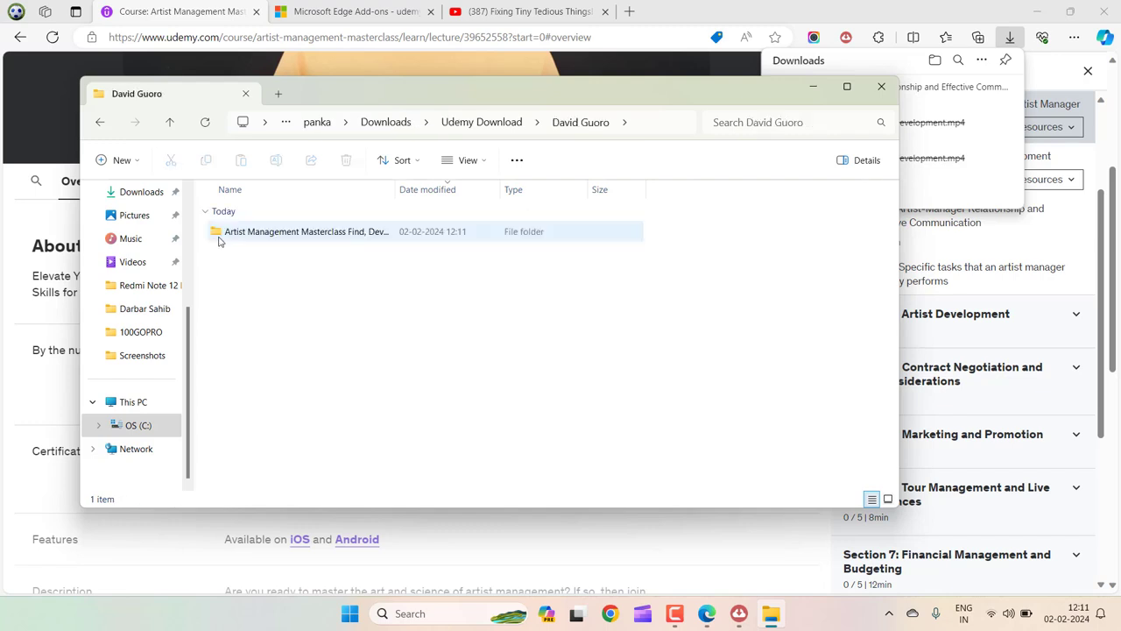
double_click(238, 232)
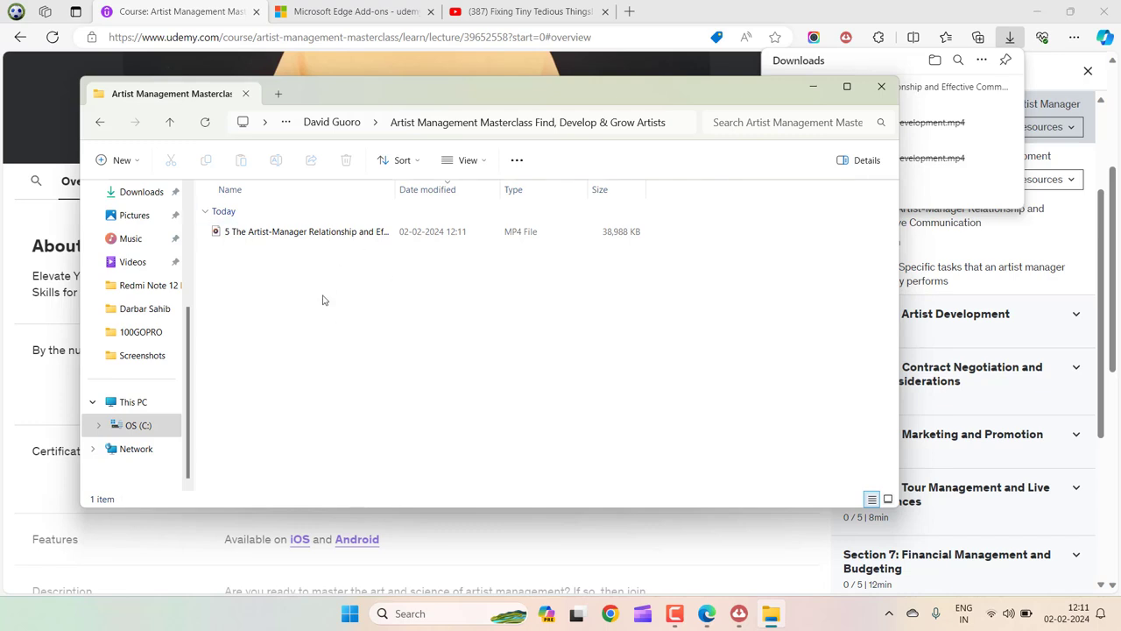
click(738, 613)
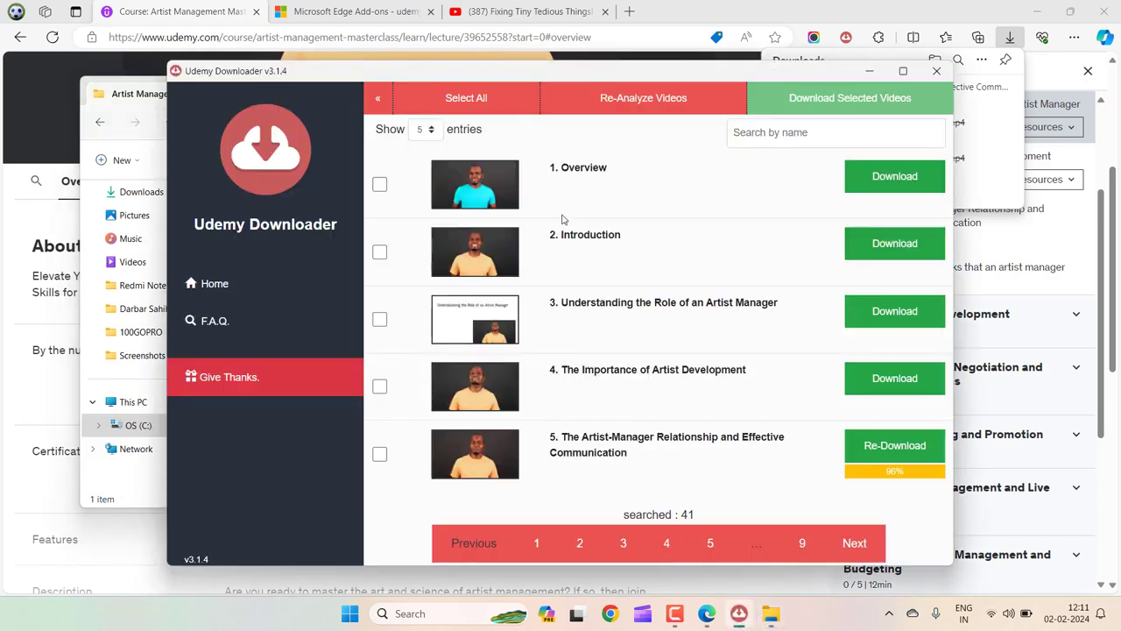
Select all lectures so the downloader reads Download 41 Videos
click(465, 99)
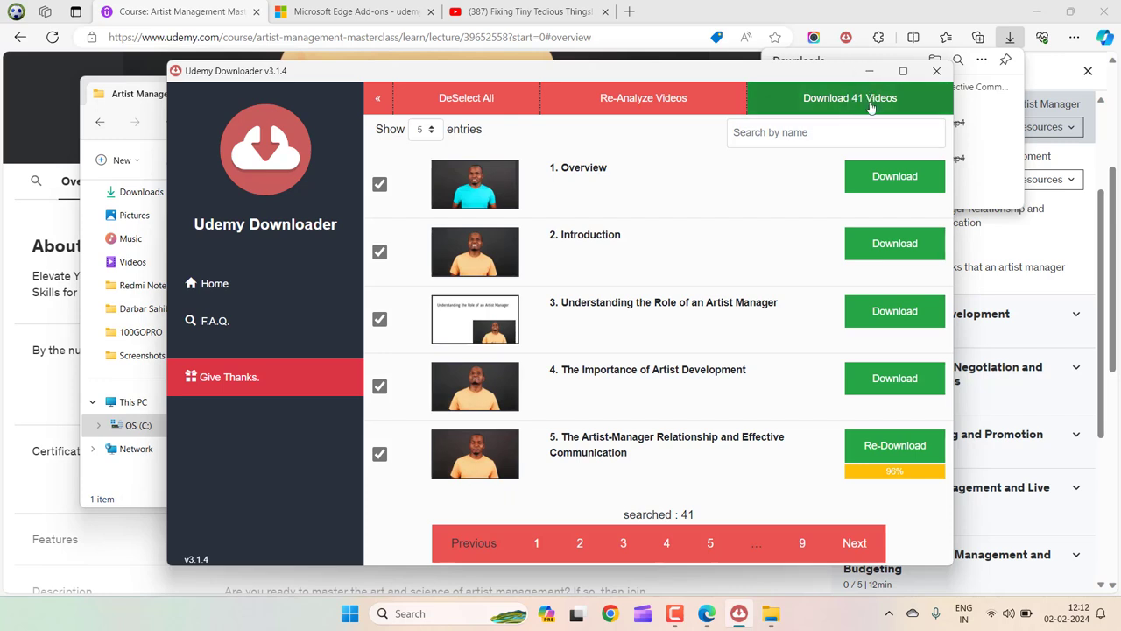
Reveal lecture 5's MP4 from Edge's Downloads, view its parent instructor folder, then return to the YouTube tab
click(1012, 35)
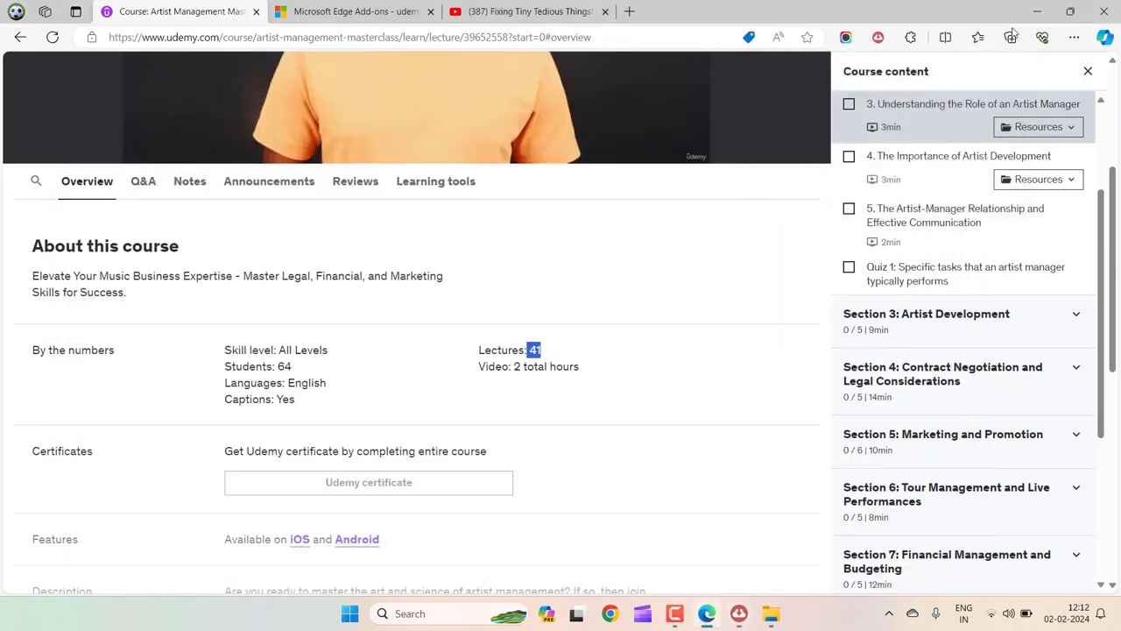
click(1072, 38)
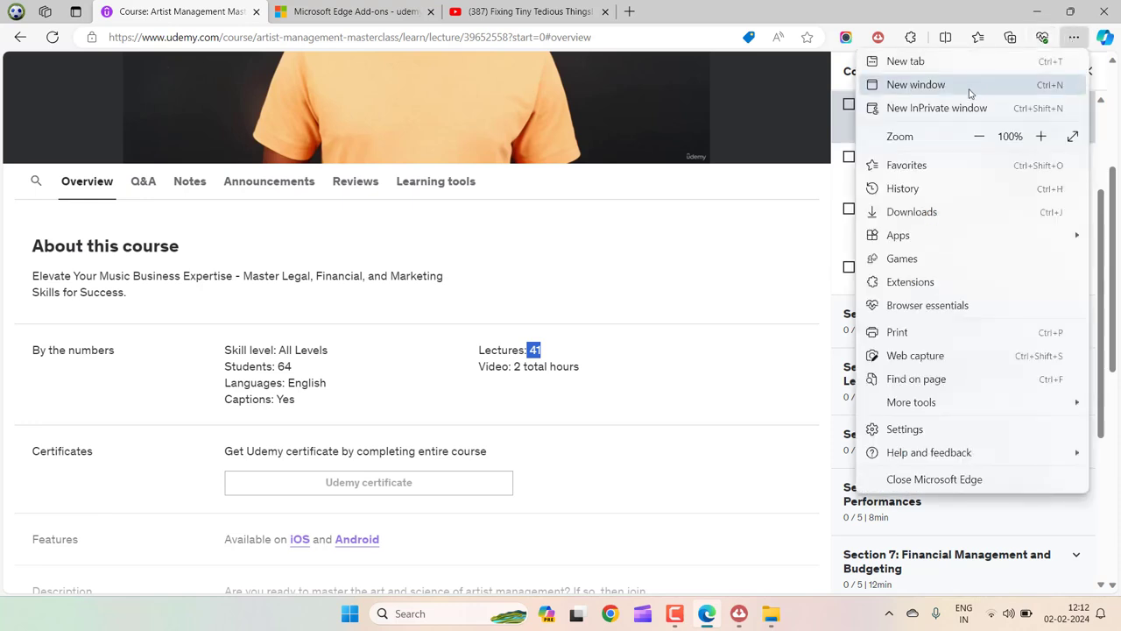
click(902, 212)
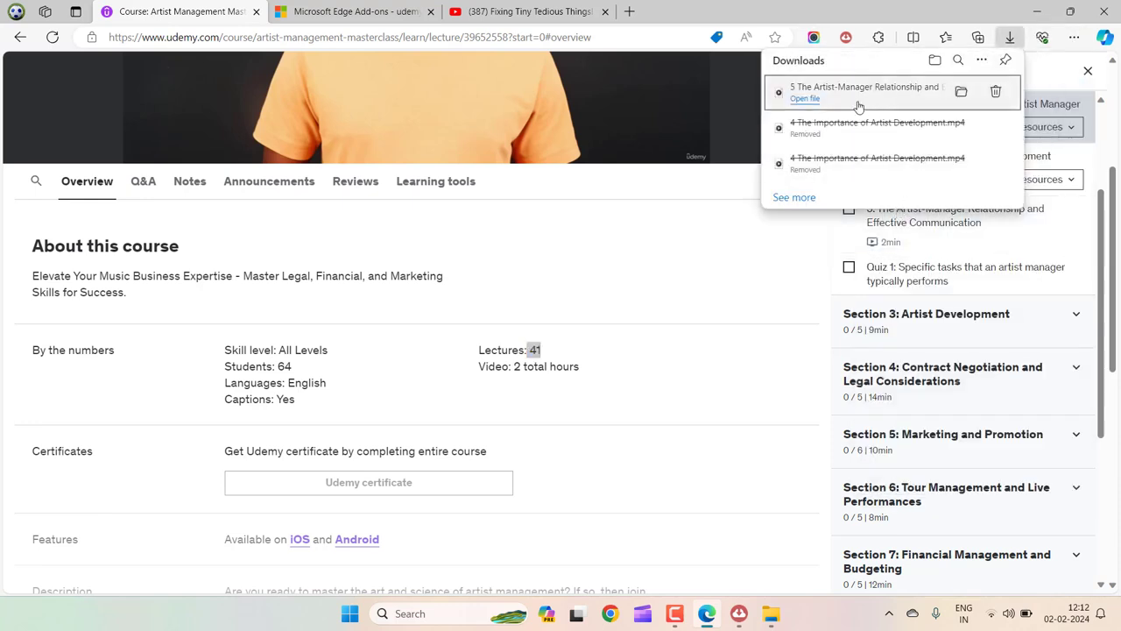
click(960, 91)
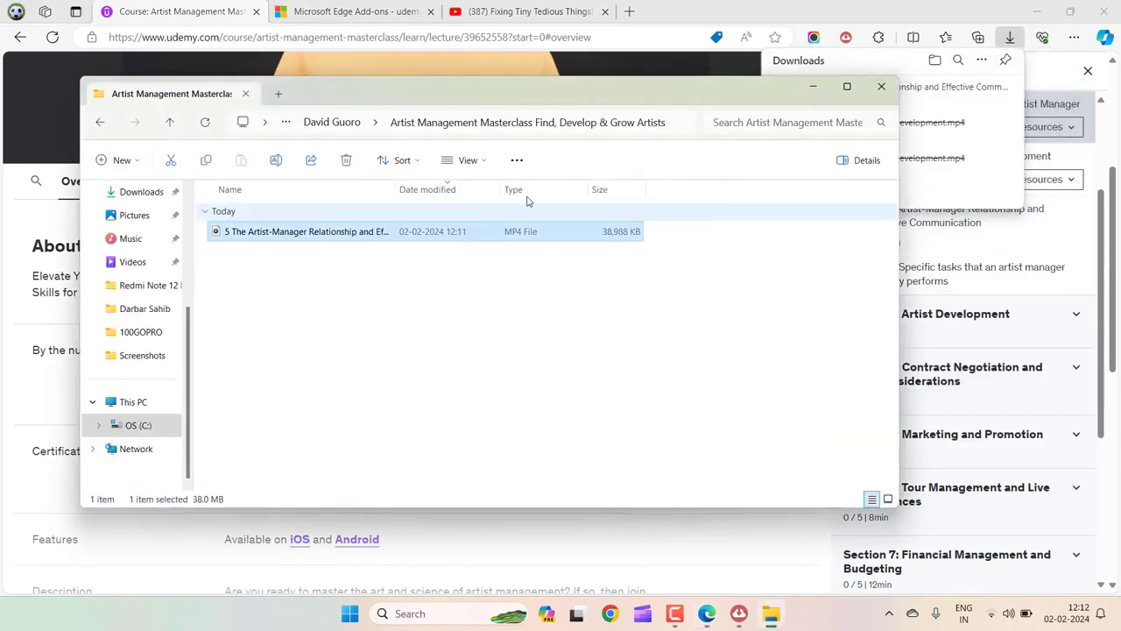
click(341, 123)
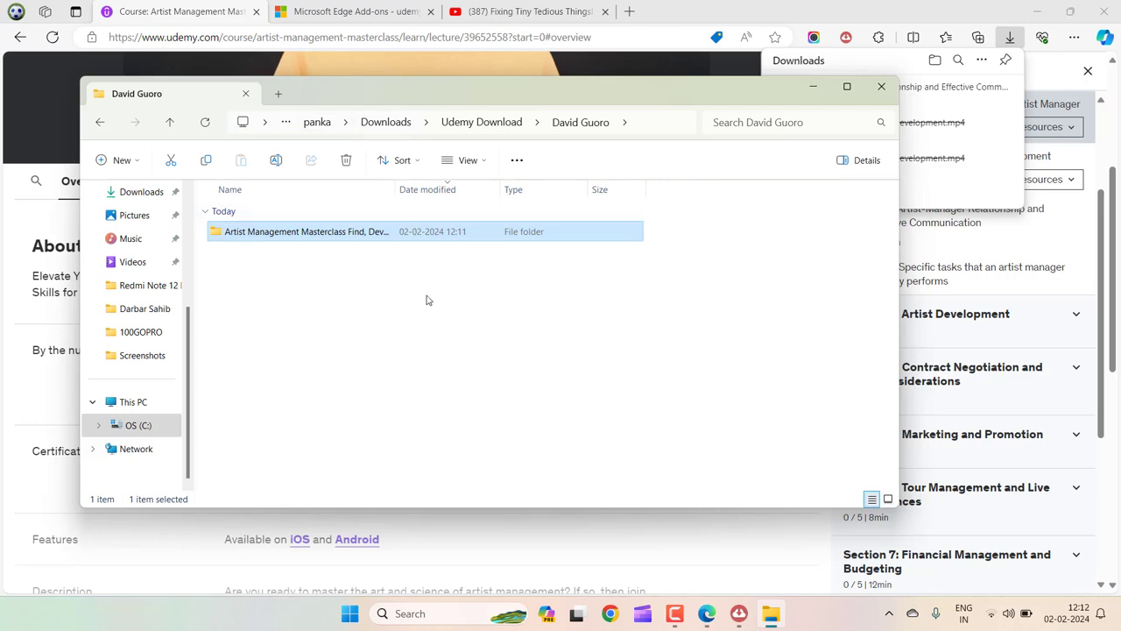
click(508, 8)
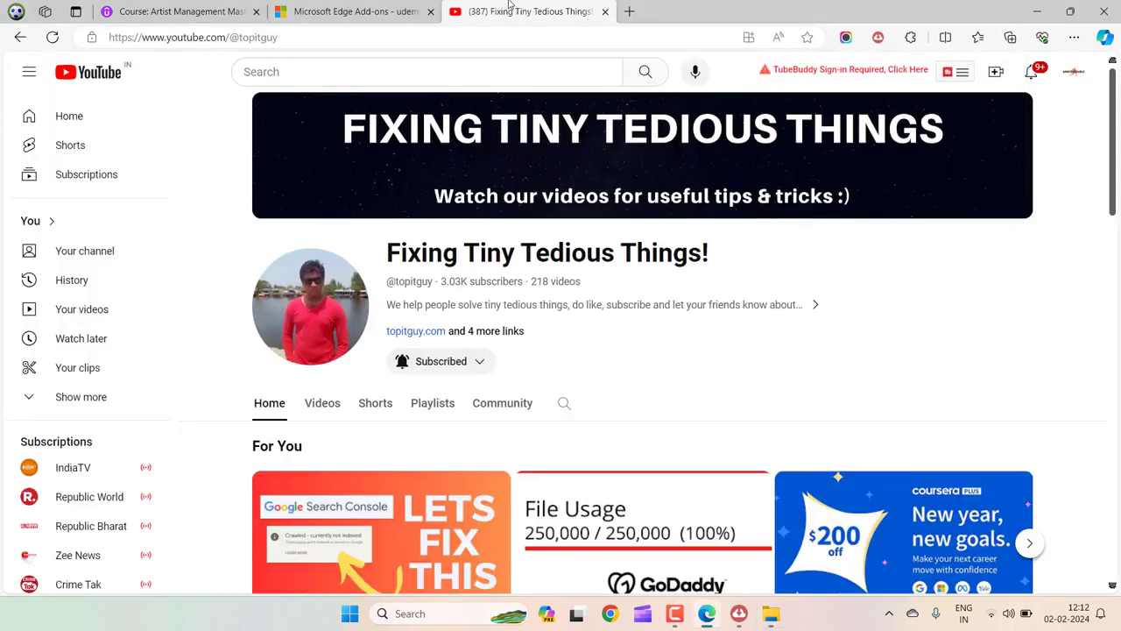